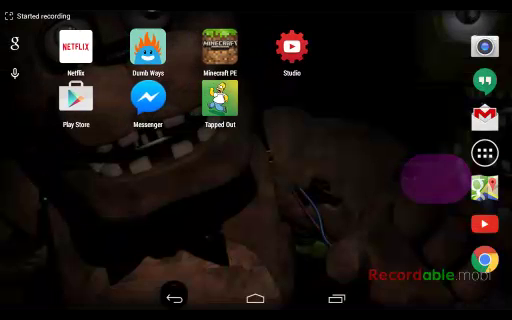
Swipe across home pages to the one with Recordable Free, Root Checker Basic and Aptoide.
left_click_drag(394, 137, 345, 160)
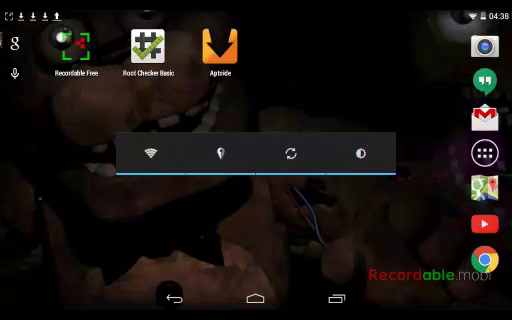
left_click_drag(70, 155, 255, 130)
left_click_drag(215, 135, 95, 170)
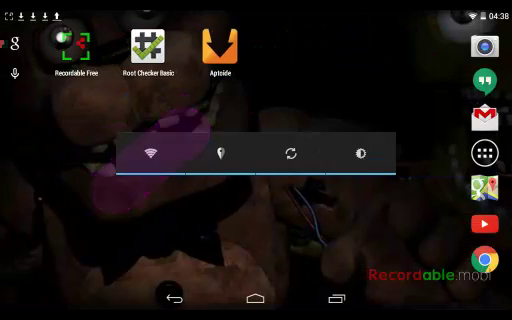
mouse_move(211, 82)
left_mouse_down()
mouse_move(149, 97)
mouse_move(220, 110)
left_mouse_up()
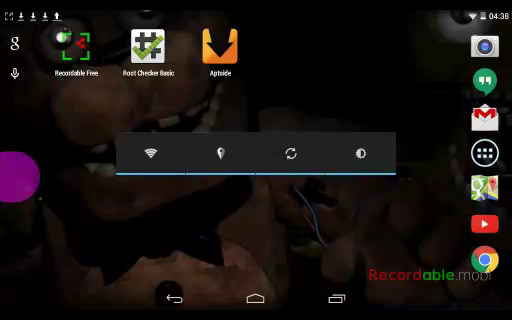
View the app drawer, then go back home and swipe to the Netflix home page.
left_click(484, 153)
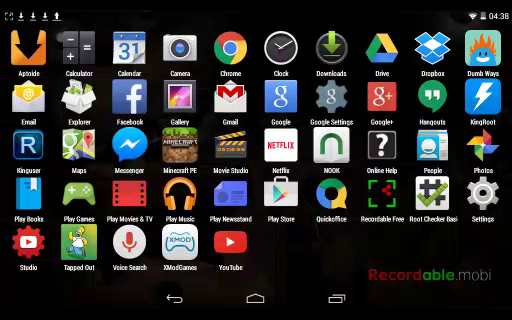
left_click(174, 298)
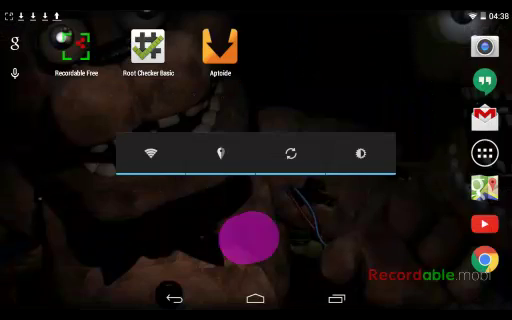
mouse_move(249, 238)
left_mouse_down()
mouse_move(99, 194)
mouse_move(268, 190)
left_mouse_up()
left_click_drag(326, 94, 206, 114)
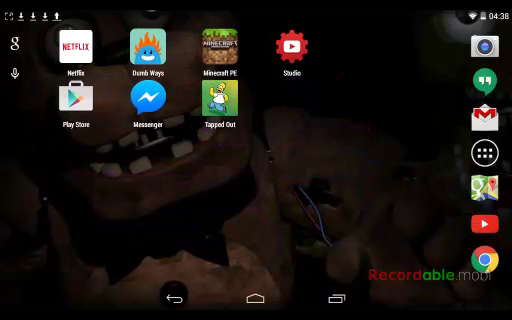
Return to the Root Checker Basic page, reopen the app drawer and launch KingRoot.
left_click_drag(179, 135, 10, 183)
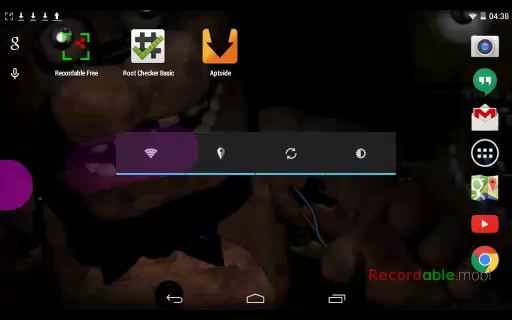
left_click(485, 153)
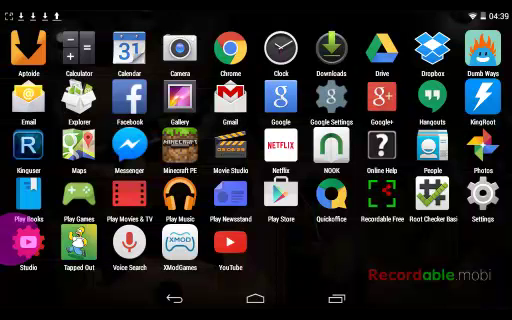
left_click(483, 97)
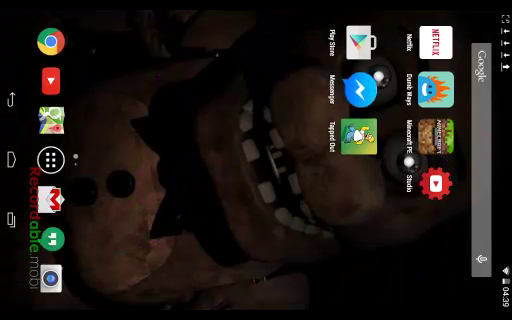
Open the portrait app drawer listing KingRoot, Kinguser, Netflix, Messenger and Play Store.
left_click(461, 150)
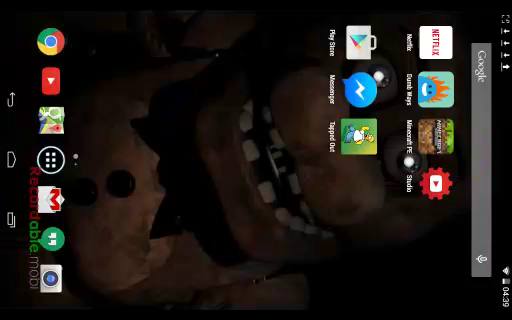
left_click(51, 160)
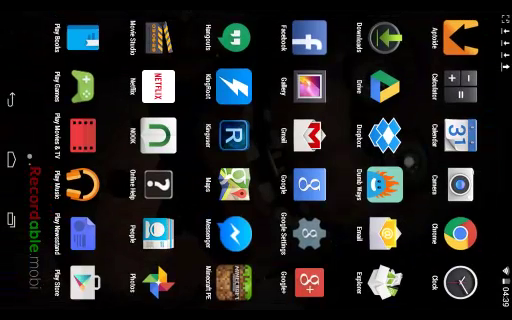